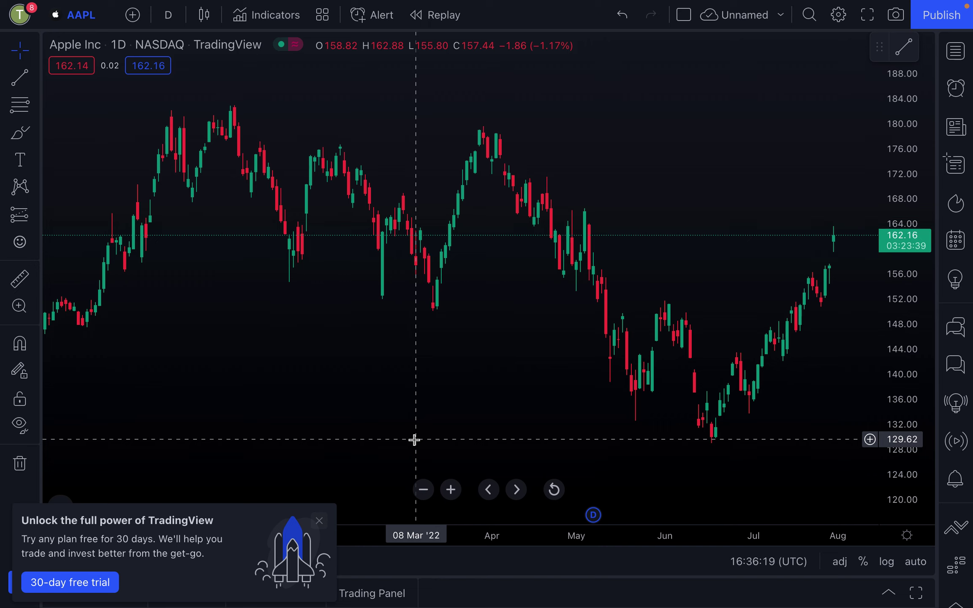
- Add the Bollinger Bands indicator to the daily AAPL chart
{"action": "left_click", "coordinate": [320, 521]}
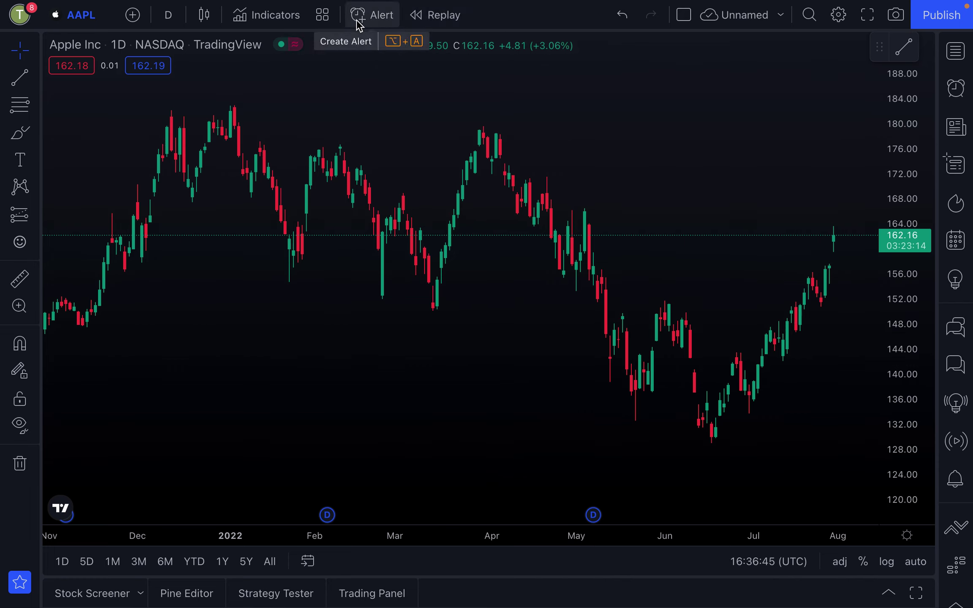
{"action": "left_click", "coordinate": [294, 21]}
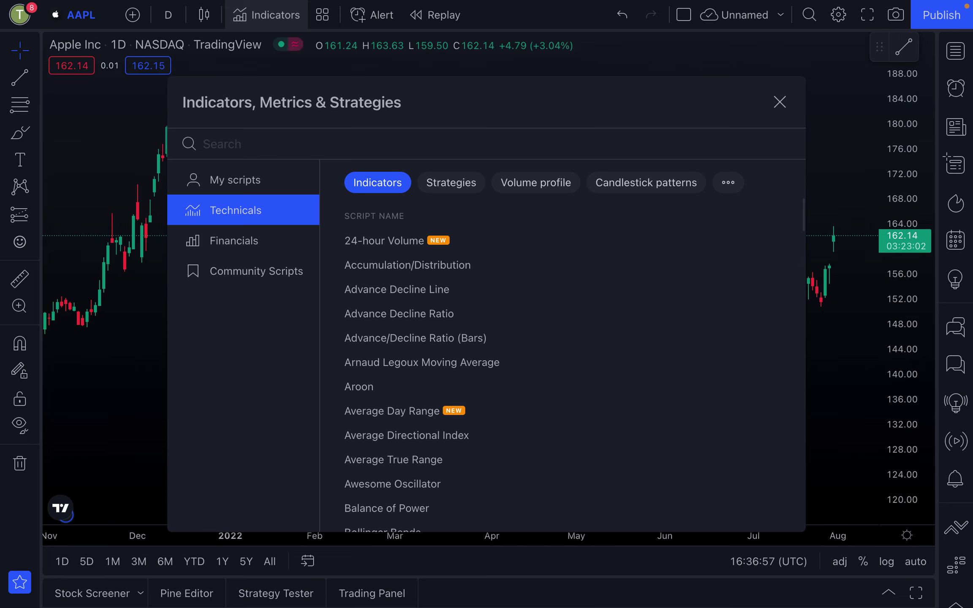
{"action": "type", "text": "boll"}
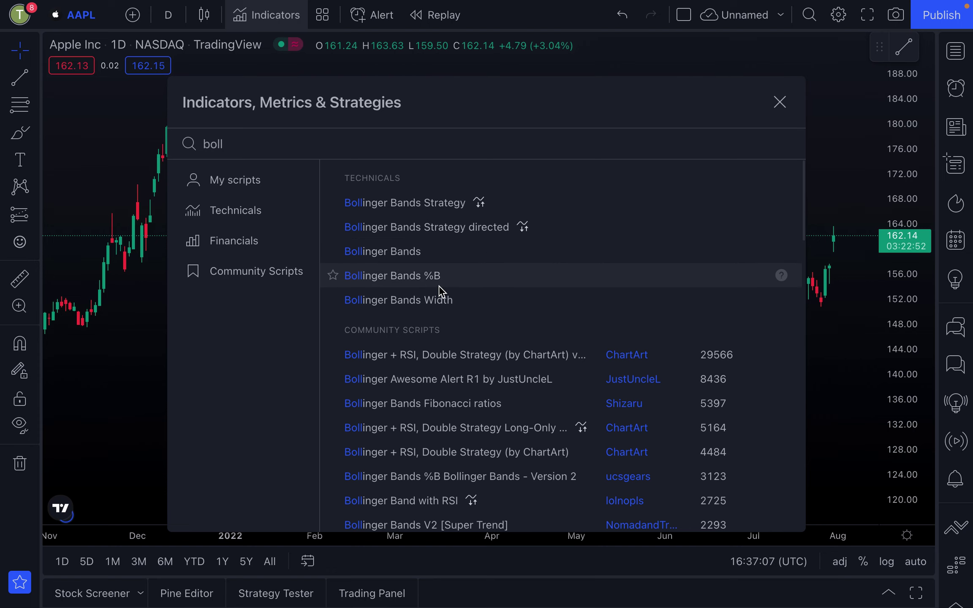
{"action": "left_click", "coordinate": [423, 252]}
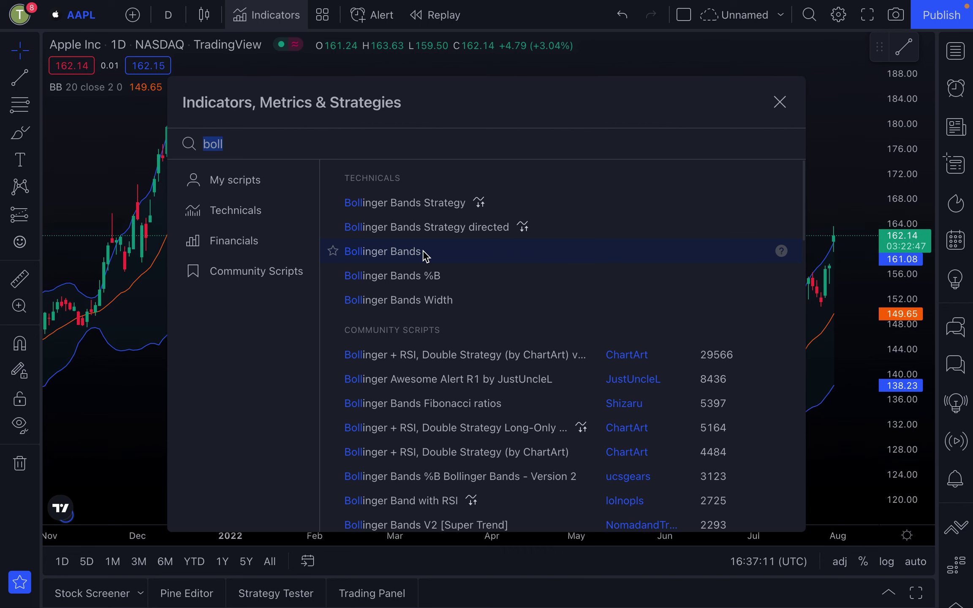
{"action": "left_click", "coordinate": [779, 103]}
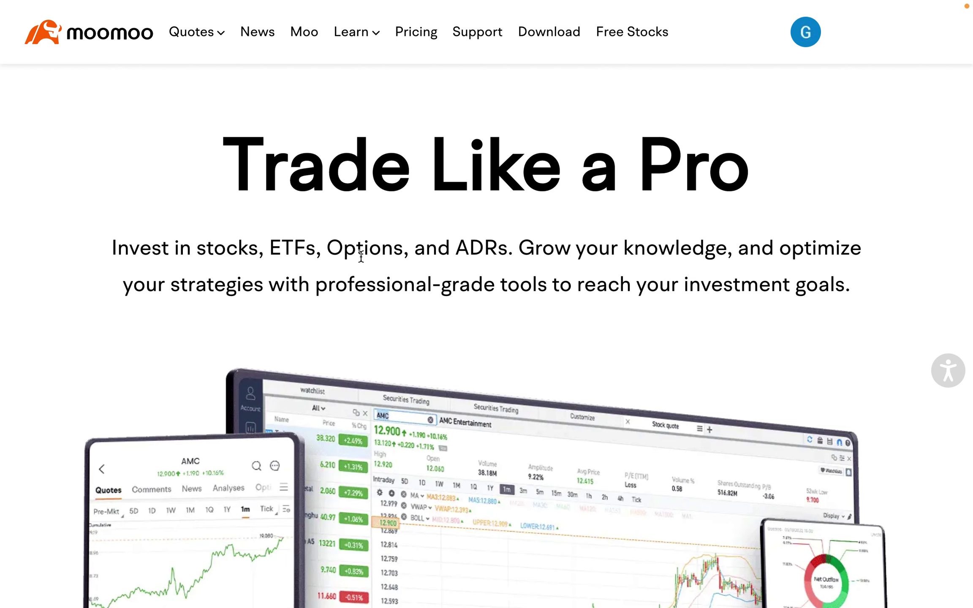
- Look through moomoo's home page and news highlights, including the Financial Calendar
{"action": "scroll", "coordinate": [537, 390], "scroll_direction": "down", "scroll_amount": 8}
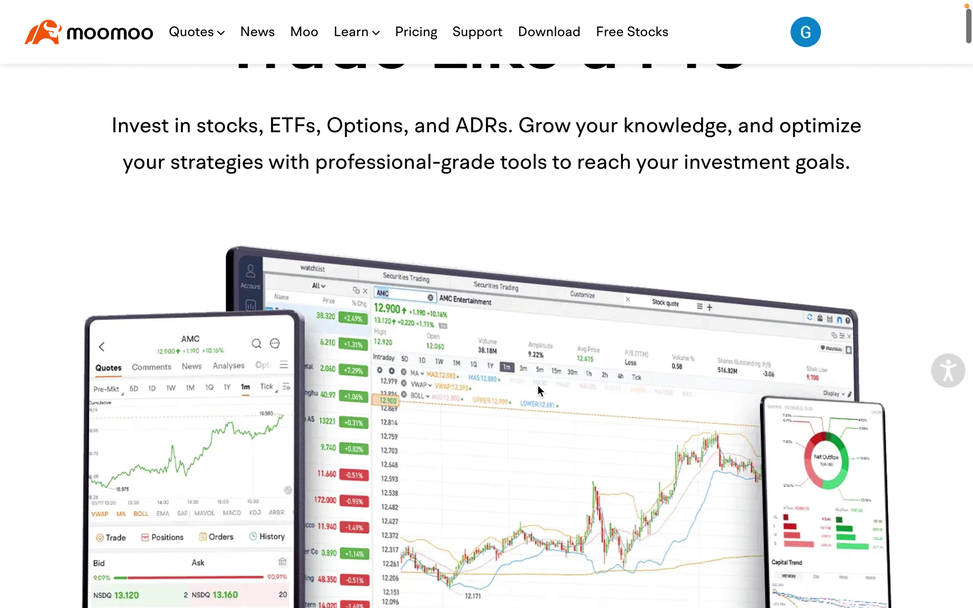
{"action": "scroll", "coordinate": [537, 384], "scroll_direction": "down", "scroll_amount": 15}
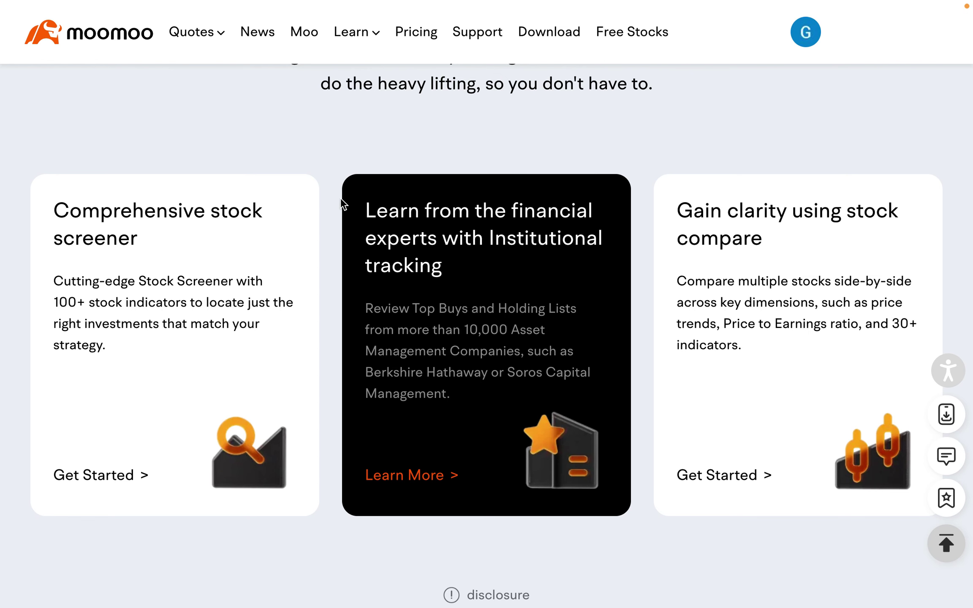
{"action": "left_click", "coordinate": [259, 41]}
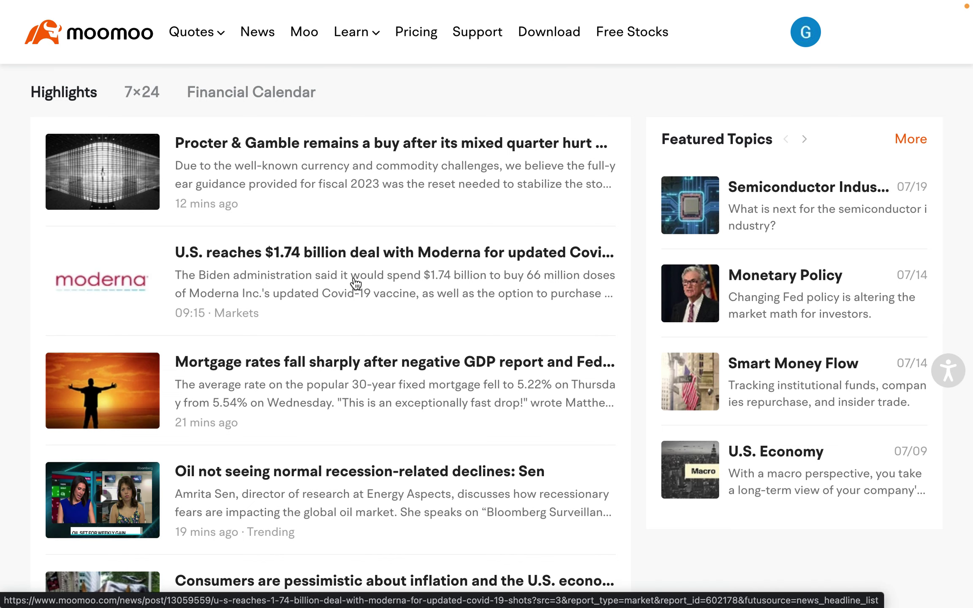
{"action": "scroll", "coordinate": [355, 282], "scroll_direction": "down", "scroll_amount": 8}
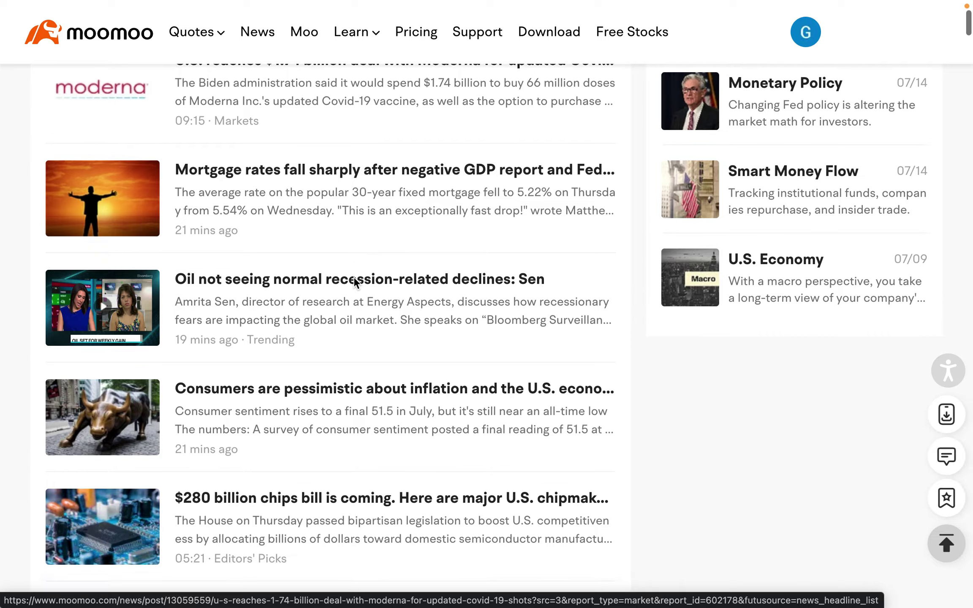
{"action": "scroll", "coordinate": [355, 282], "scroll_direction": "down", "scroll_amount": 2}
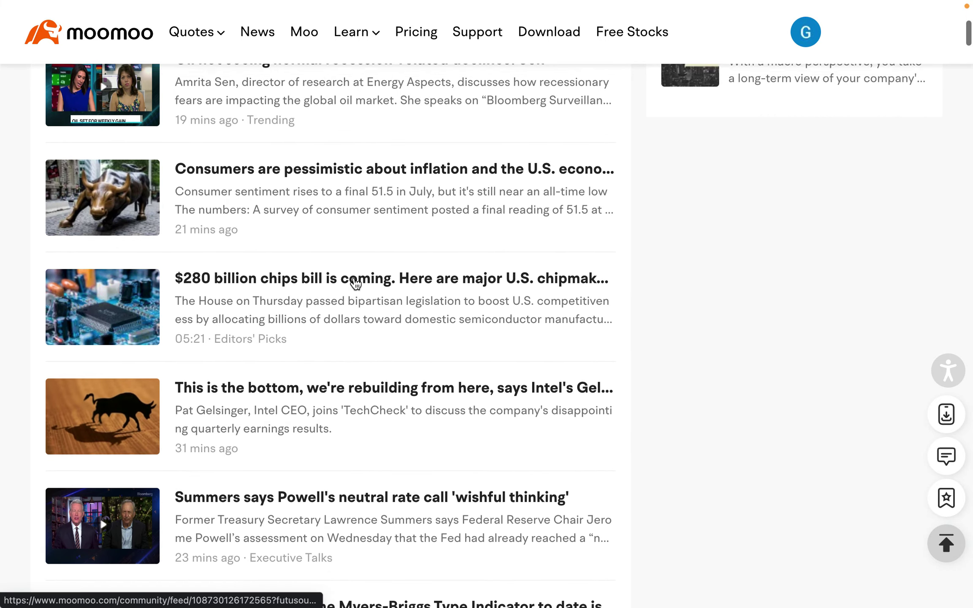
{"action": "scroll", "coordinate": [354, 282], "scroll_direction": "up", "scroll_amount": 10}
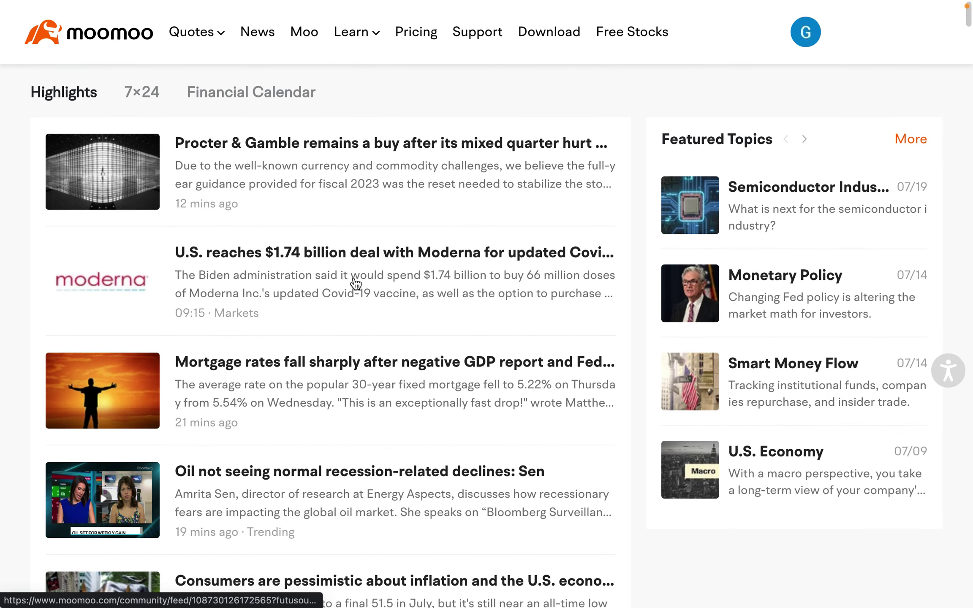
{"action": "left_click", "coordinate": [257, 93]}
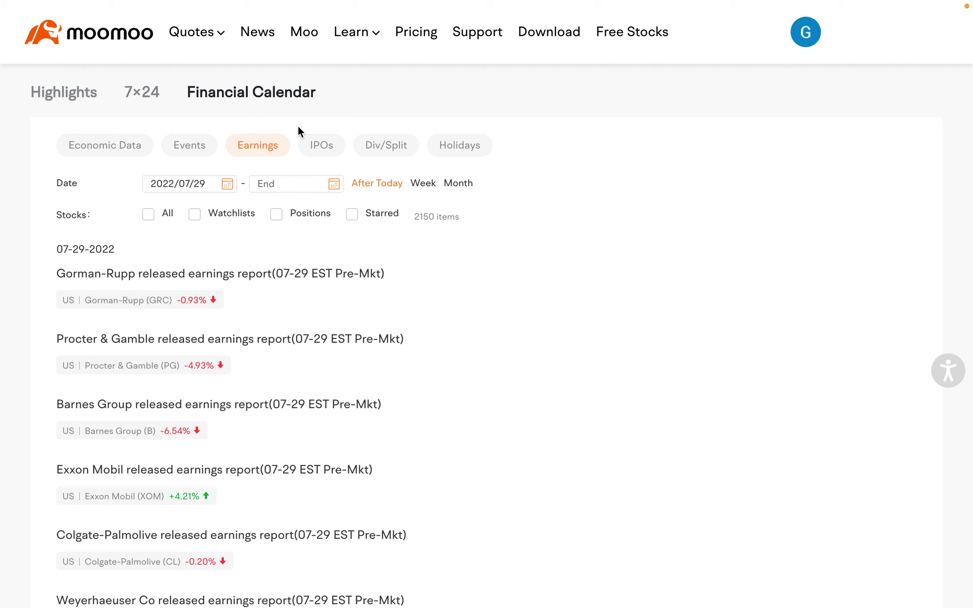
- Switch back to TradingView and review the Bollinger Bands input settings
{"action": "key", "text": "super+Tab"}
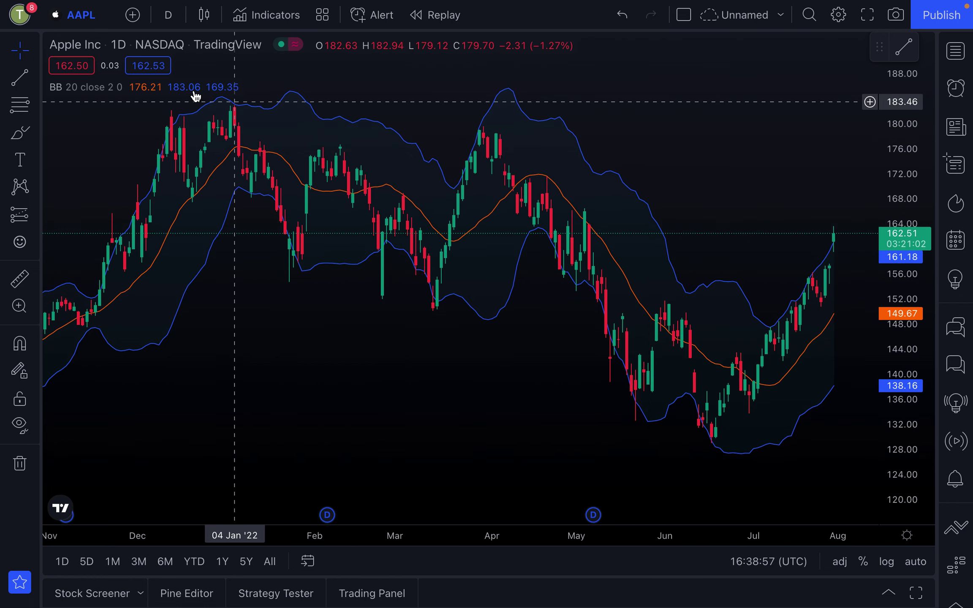
{"action": "mouse_move", "coordinate": [182, 89]}
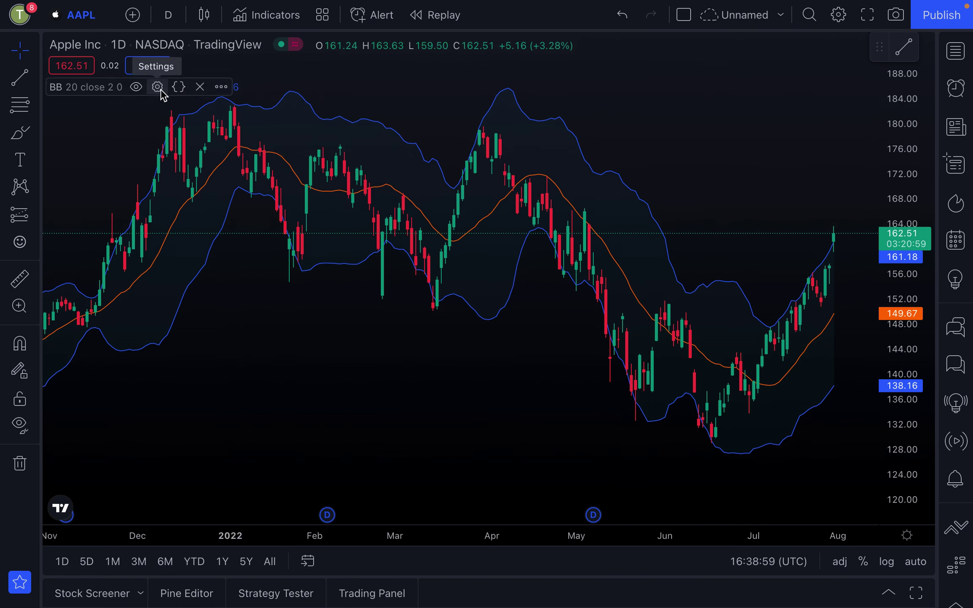
{"action": "left_click", "coordinate": [160, 89]}
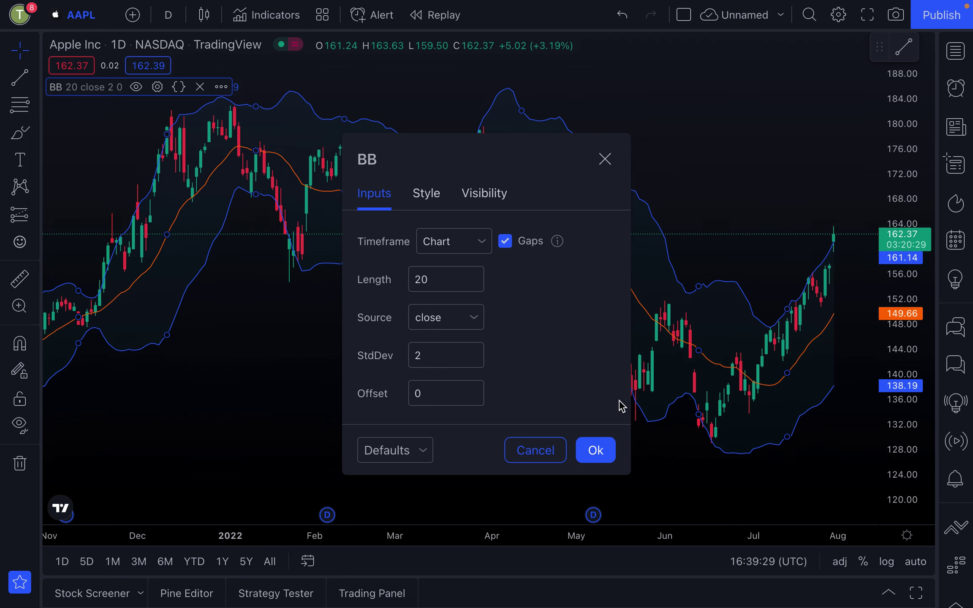
{"action": "left_click", "coordinate": [601, 450]}
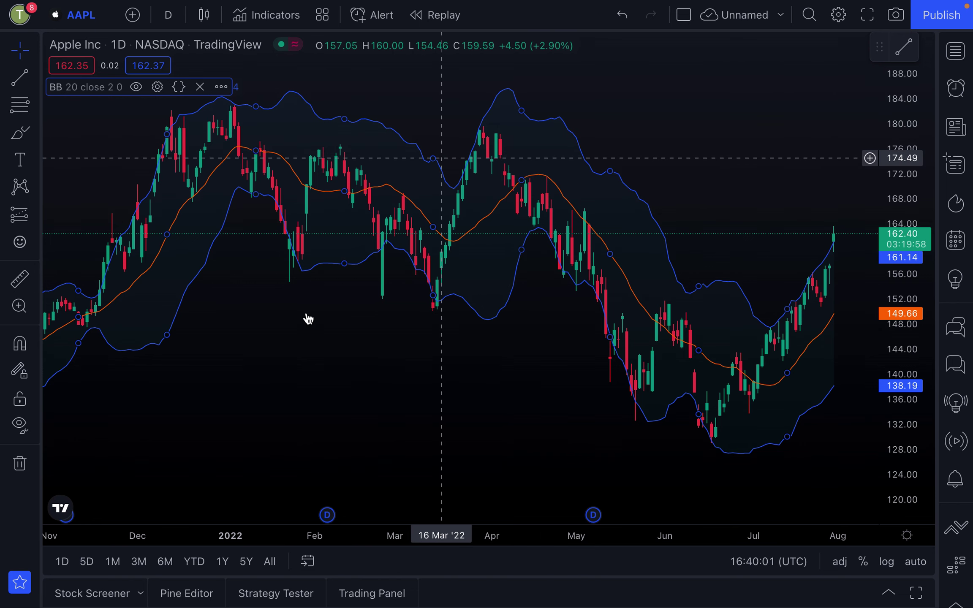
- Draw a downward arrow along the May 2022 price drop, from about 154.12 on 5 May to about 131.44 on 23 May
{"action": "left_click_drag", "start_coordinate": [385, 350], "coordinate": [410, 347]}
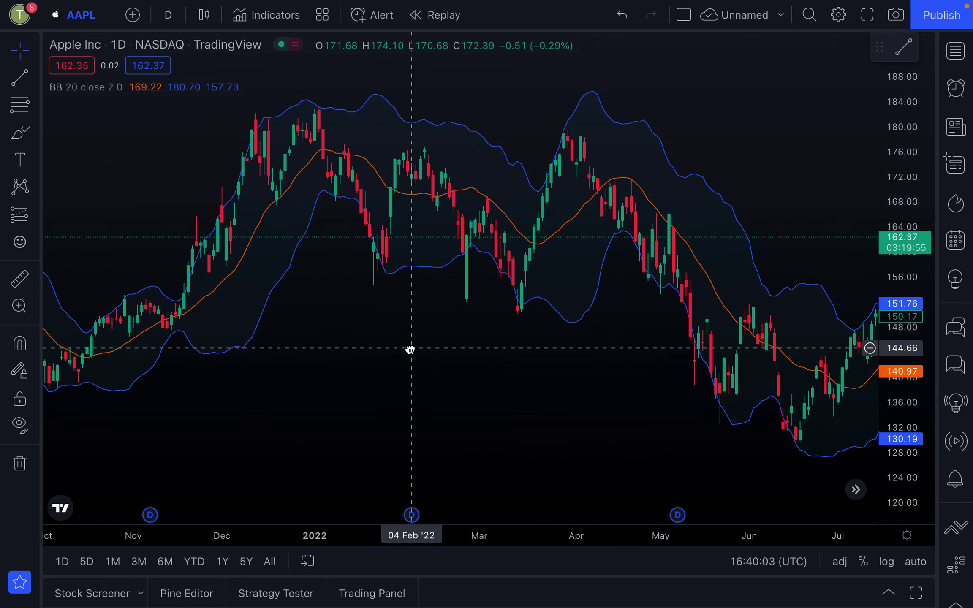
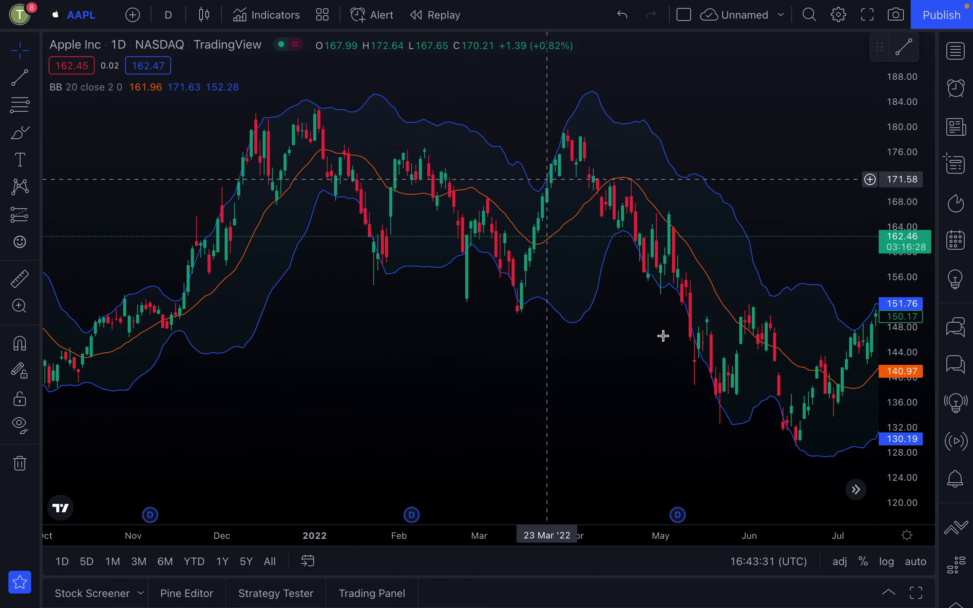
{"action": "left_click_drag", "start_coordinate": [632, 382], "coordinate": [483, 347]}
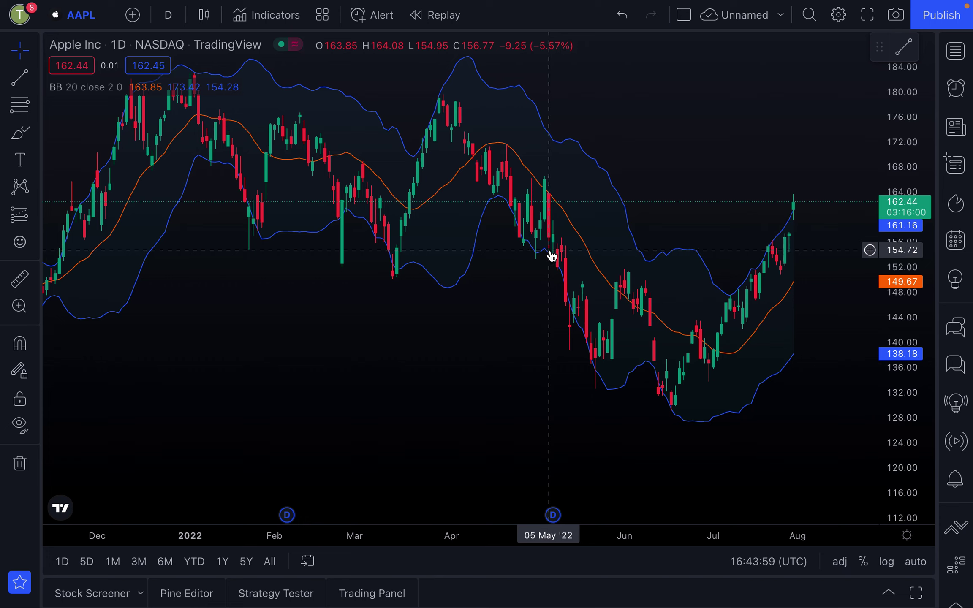
{"action": "left_click", "coordinate": [39, 82]}
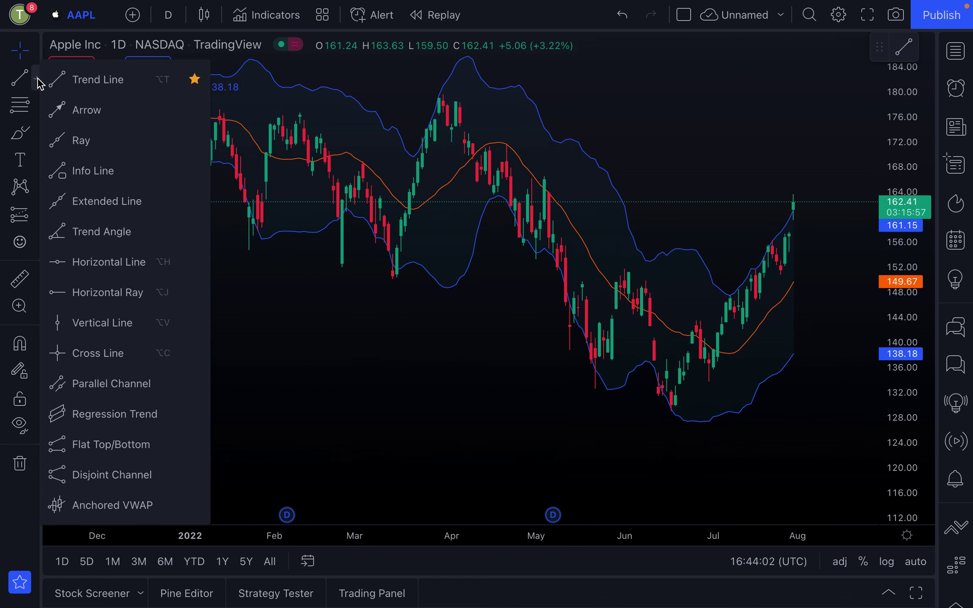
{"action": "left_click", "coordinate": [76, 109]}
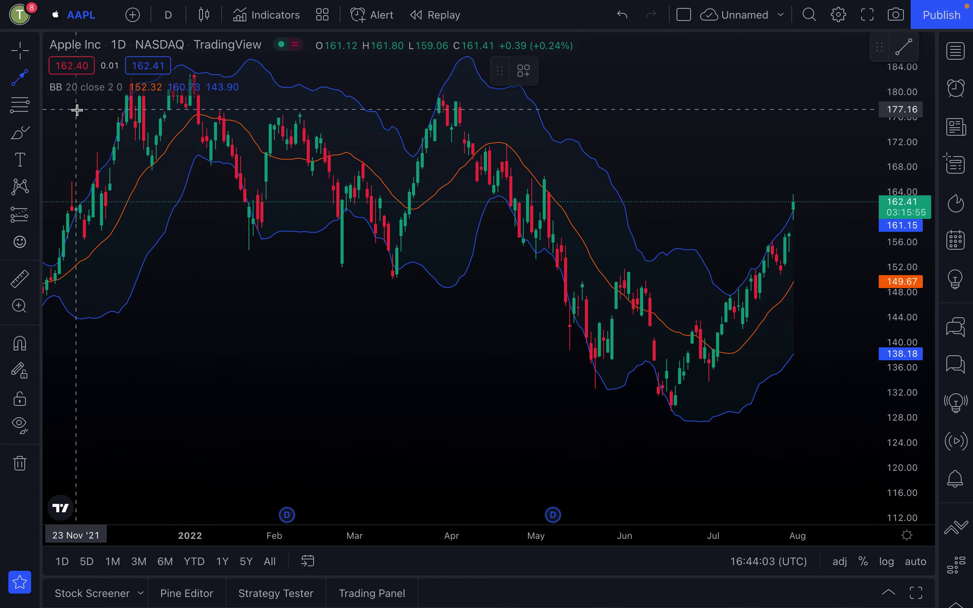
{"action": "left_click", "coordinate": [549, 254]}
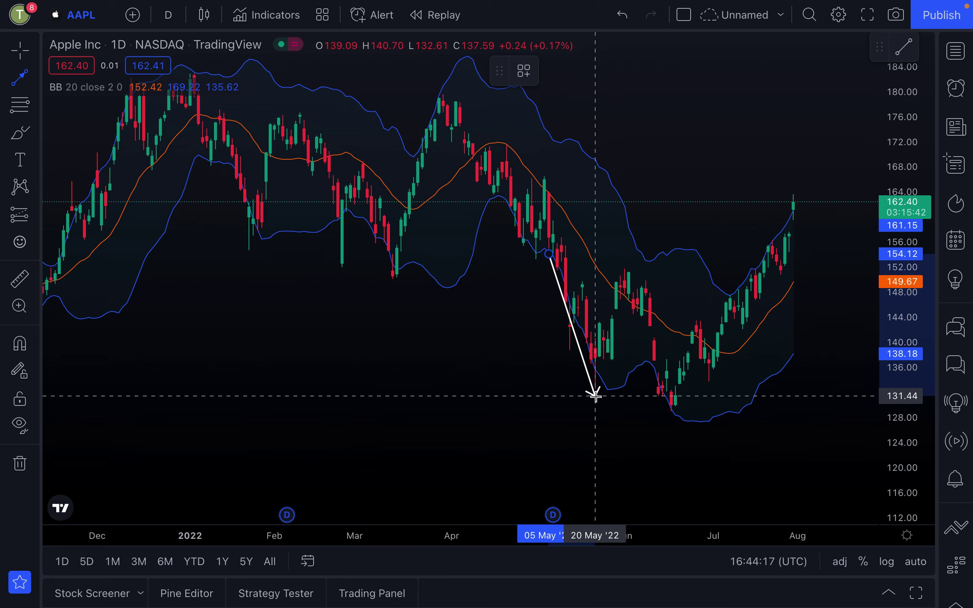
{"action": "left_click", "coordinate": [599, 396]}
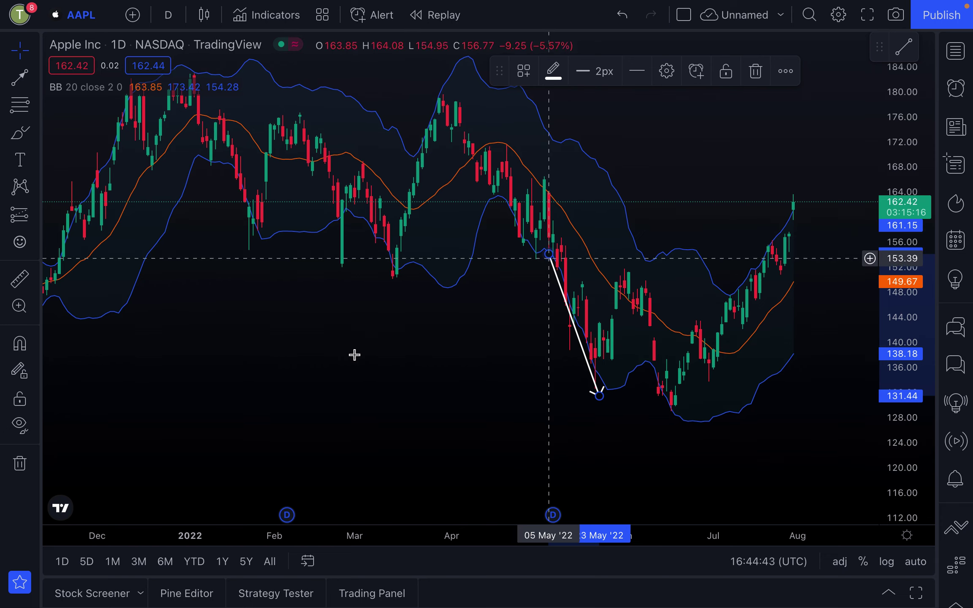
- Draw an upward arrow along the late-2021 rally, from about 153.27 on 17 Nov '21 to about 181.04 on 13 Dec '21
{"action": "left_click", "coordinate": [453, 363]}
{"action": "left_click_drag", "start_coordinate": [454, 362], "coordinate": [563, 393]}
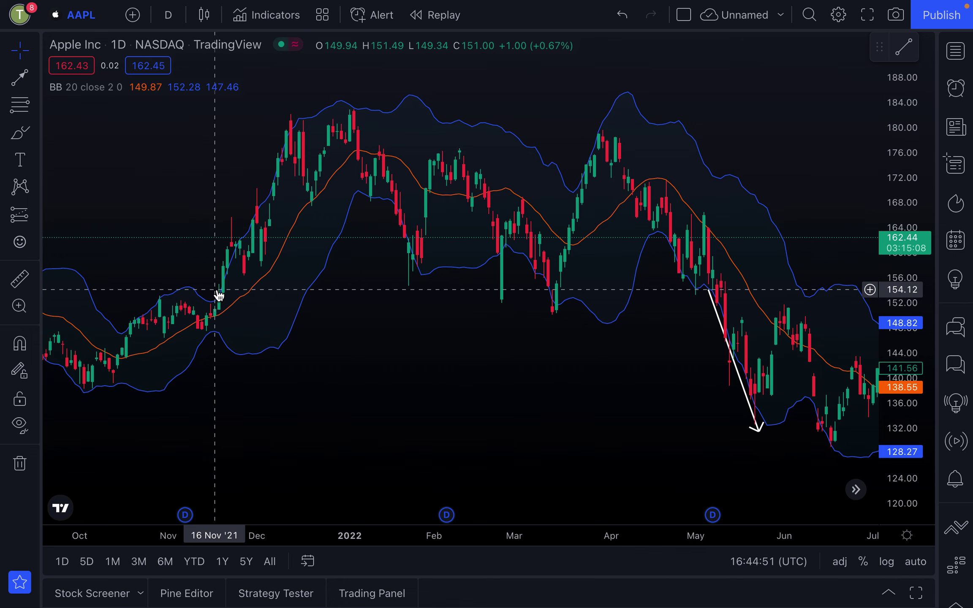
{"action": "left_click_drag", "start_coordinate": [437, 373], "coordinate": [439, 373]}
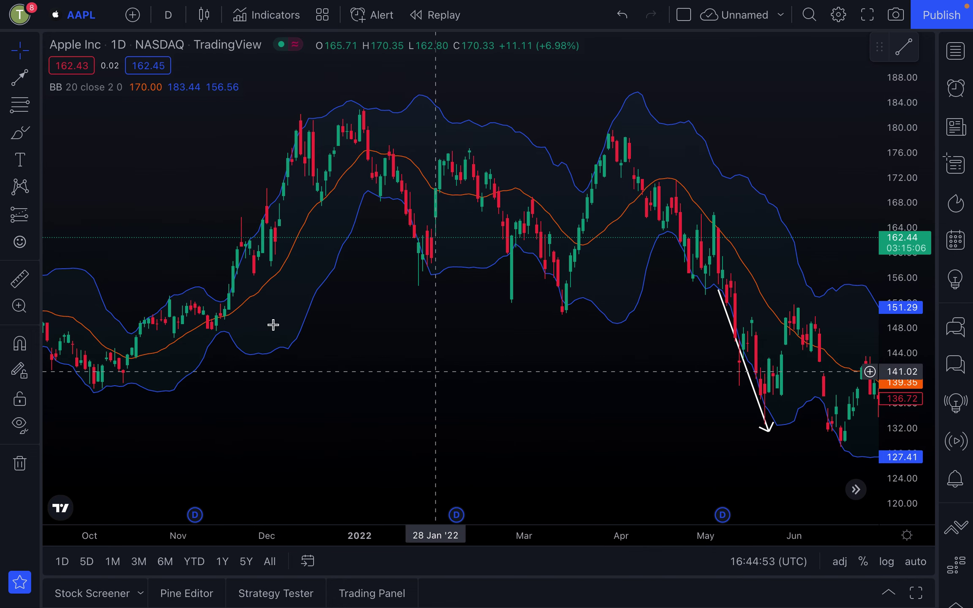
{"action": "left_click", "coordinate": [23, 86]}
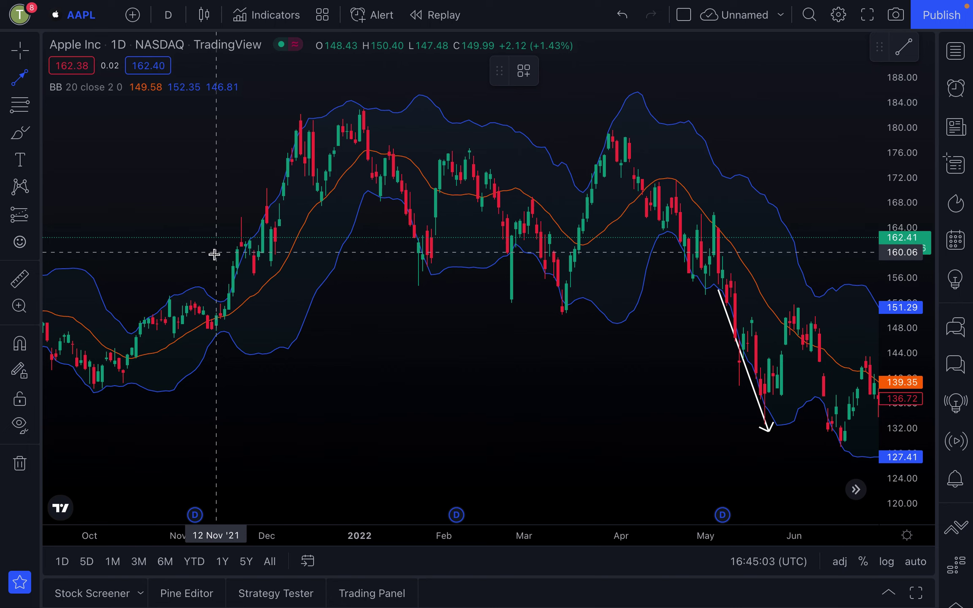
{"action": "left_click", "coordinate": [228, 295]}
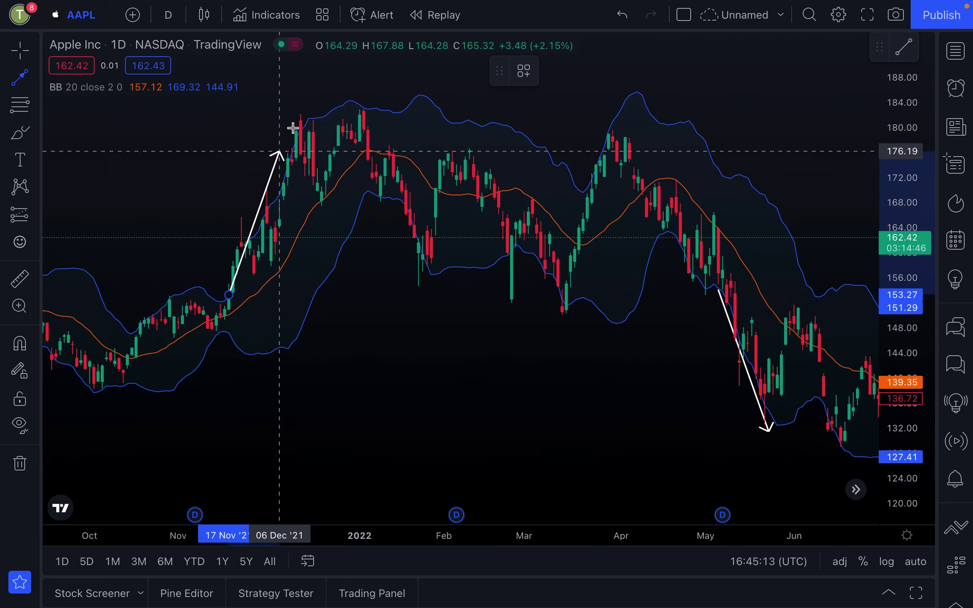
{"action": "left_click", "coordinate": [299, 123]}
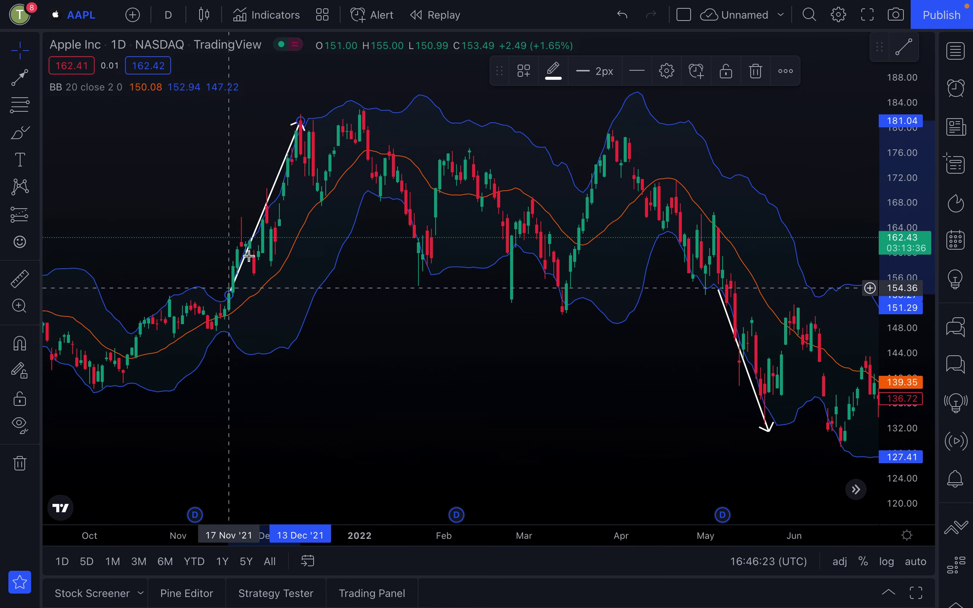
- Examine AAPL's price action against the Bollinger Bands up to the latest candles, and refit the price scale
{"action": "left_click_drag", "start_coordinate": [487, 350], "coordinate": [474, 349]}
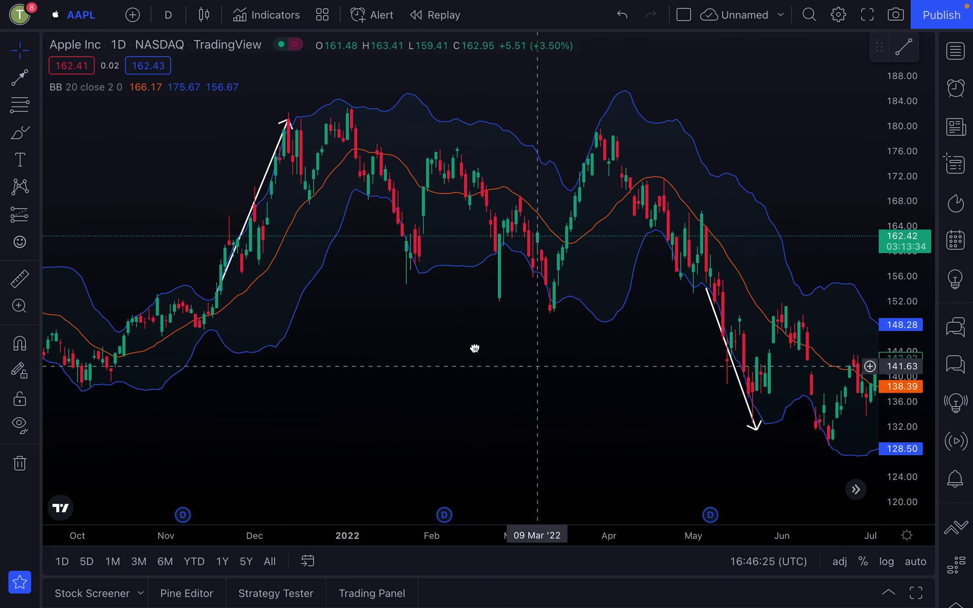
{"action": "scroll", "coordinate": [475, 348], "scroll_direction": "right", "scroll_amount": 8}
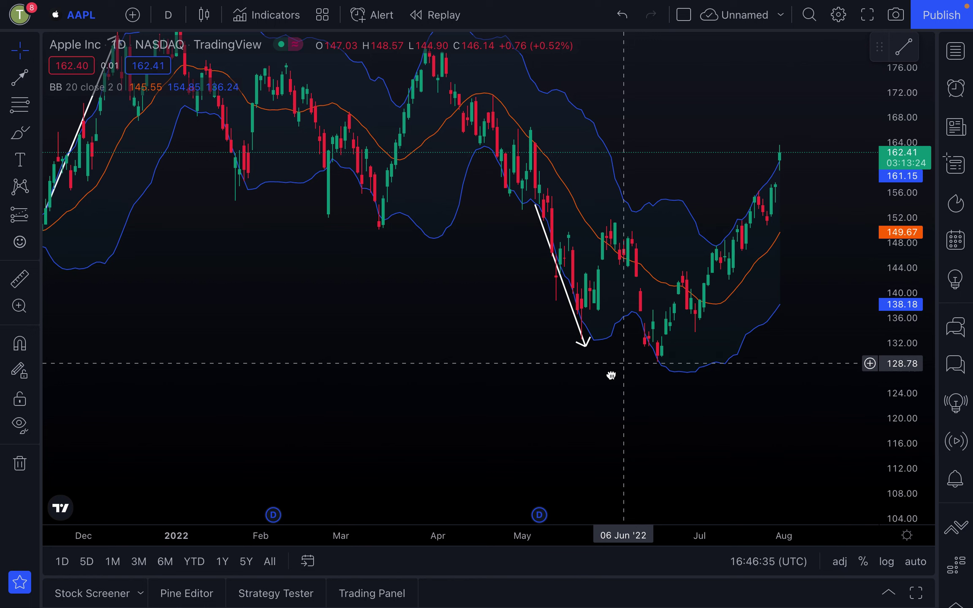
{"action": "left_click_drag", "start_coordinate": [611, 375], "coordinate": [588, 386]}
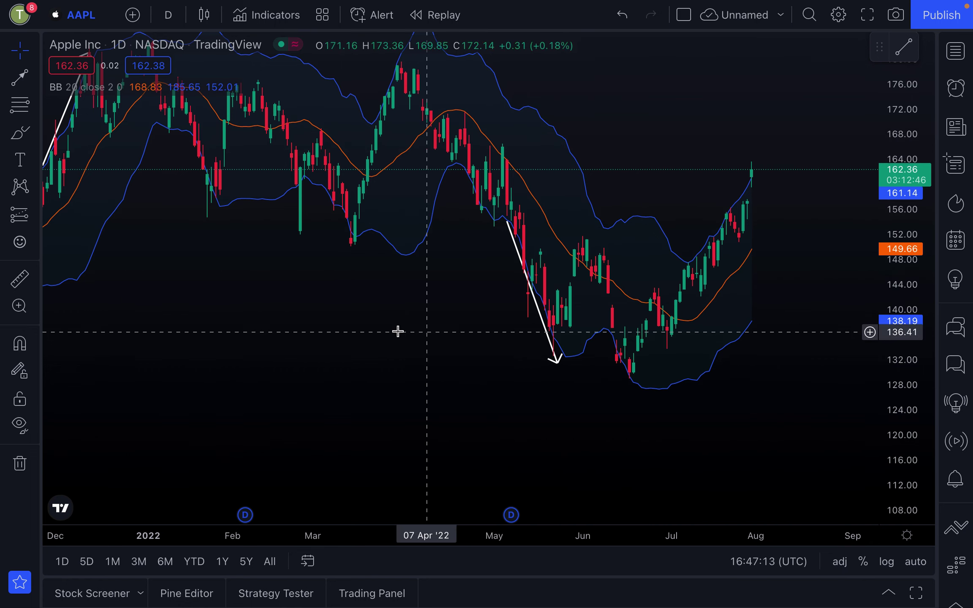
{"action": "left_click_drag", "start_coordinate": [430, 337], "coordinate": [465, 356]}
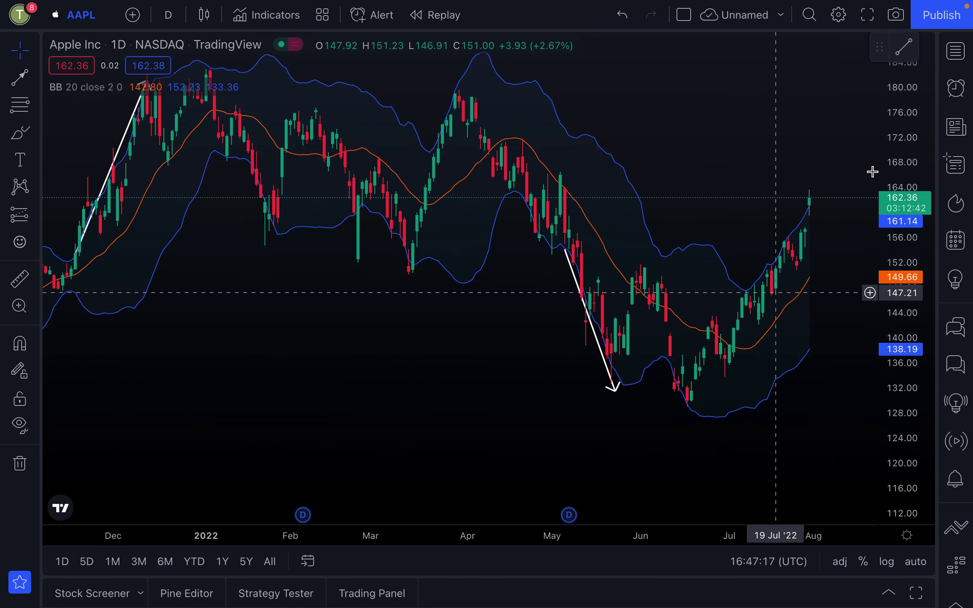
{"action": "double_click", "coordinate": [902, 164]}
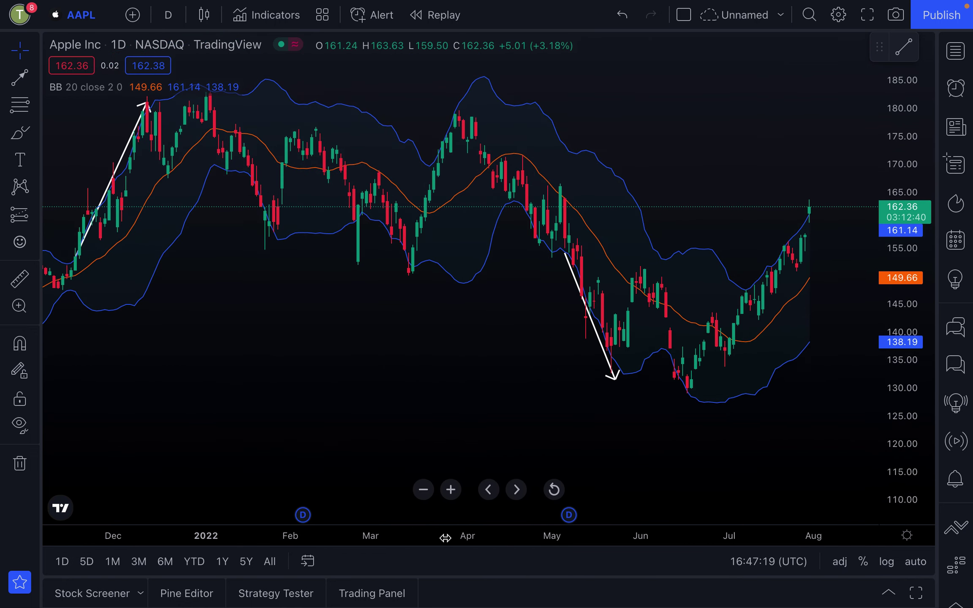
{"action": "scroll", "coordinate": [515, 535], "scroll_direction": "down", "scroll_amount": 3}
{"action": "scroll", "coordinate": [505, 536], "scroll_direction": "up", "scroll_amount": 2}
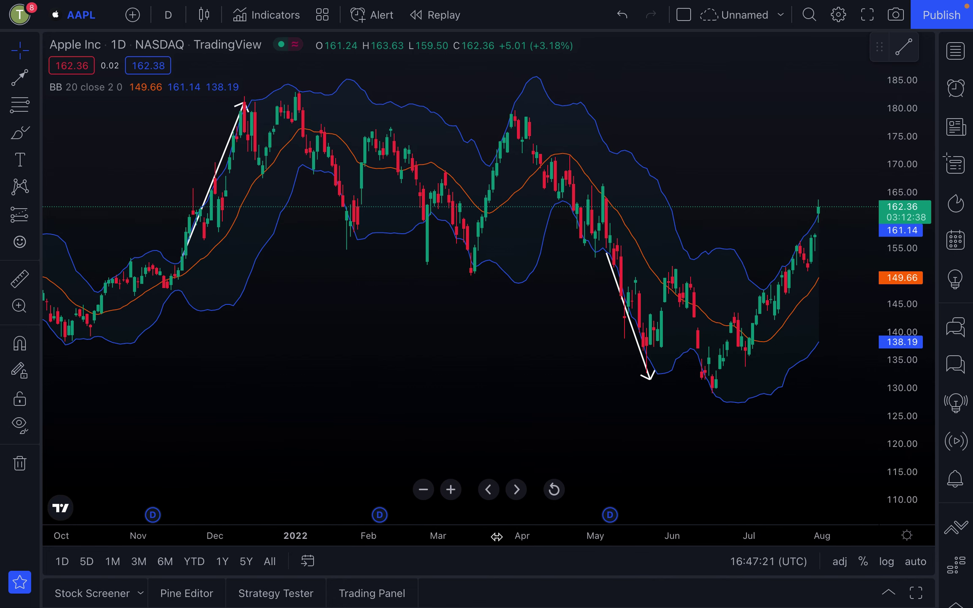